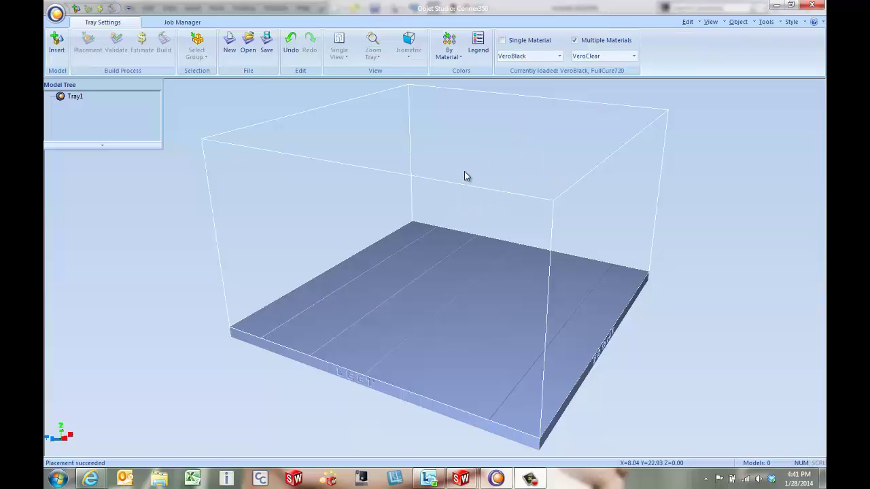
# Bring up the Assem1 logo assembly and toggle the Part1 block's transparency
pyautogui.moveTo(462, 479)
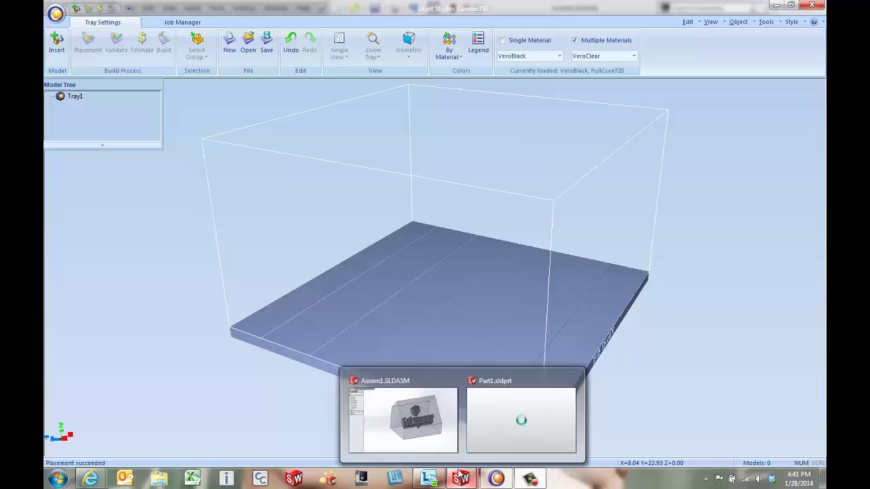
pyautogui.click(373, 412)
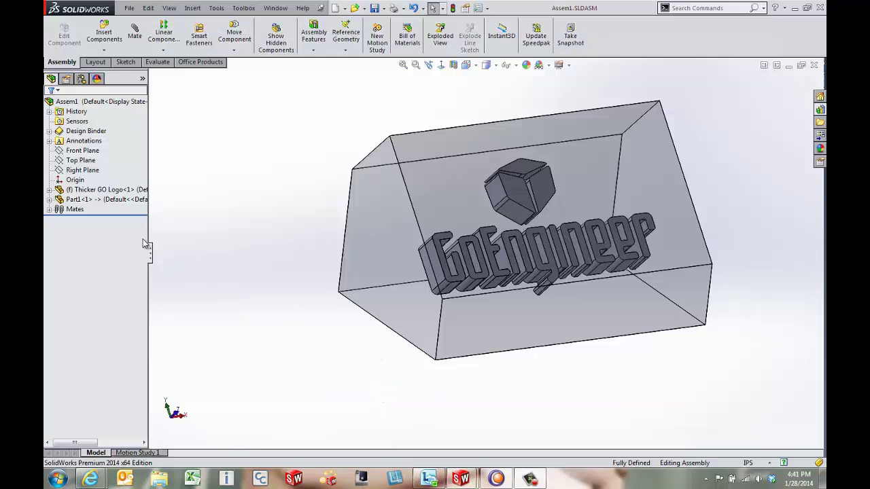
pyautogui.click(107, 192)
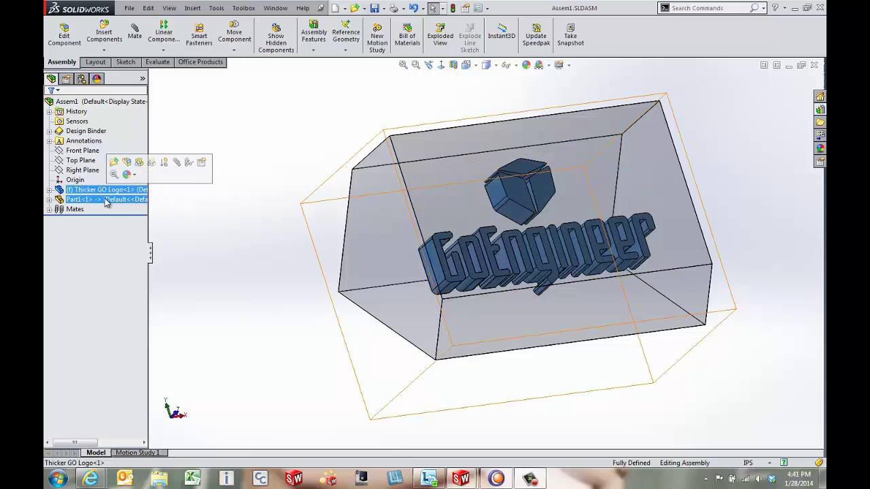
pyautogui.click(105, 200)
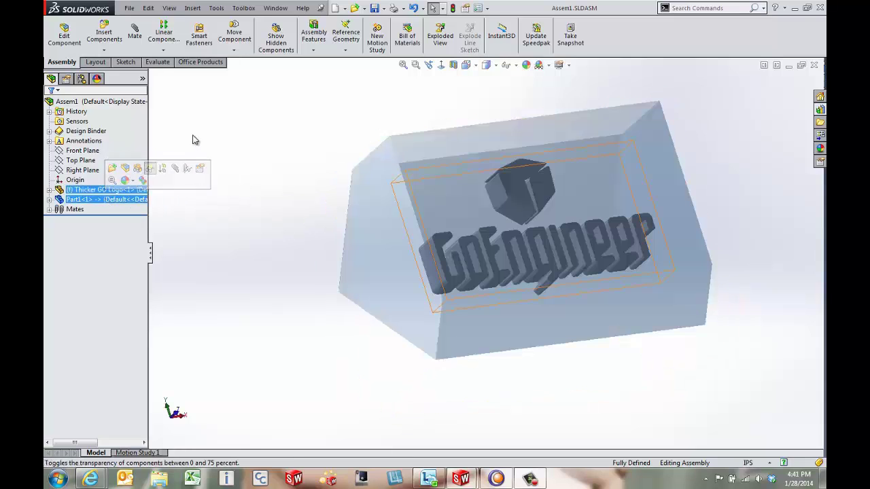
pyautogui.click(149, 168)
# Open Part1 in its own window and orbit it to view the logo cavity
pyautogui.click(107, 199)
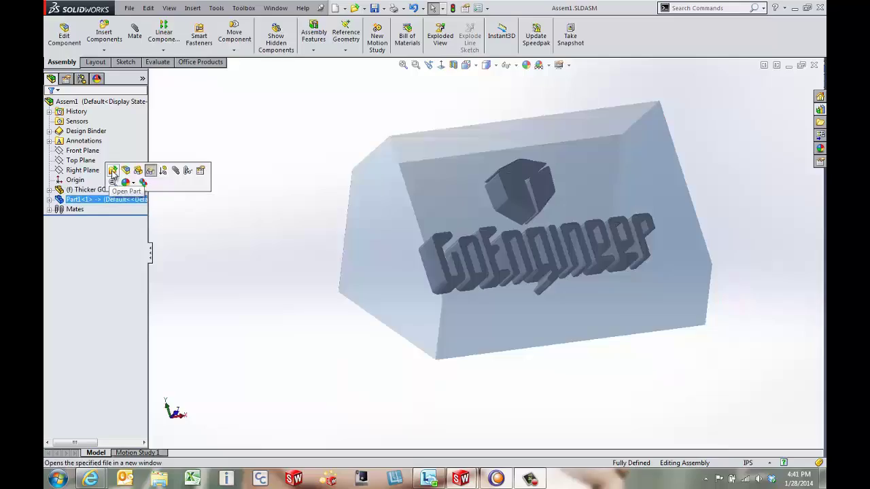
pyautogui.click(114, 170)
pyautogui.moveTo(437, 269); pyautogui.dragTo(365, 290, button='middle')
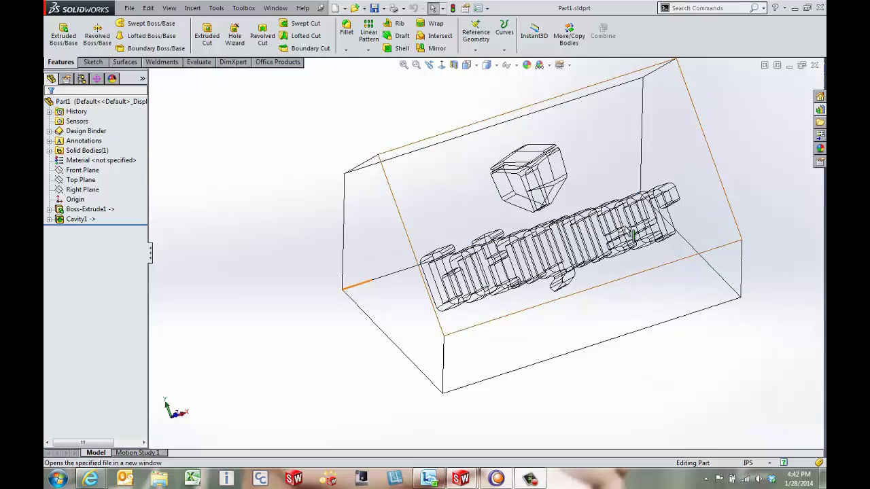
pyautogui.click(276, 8)
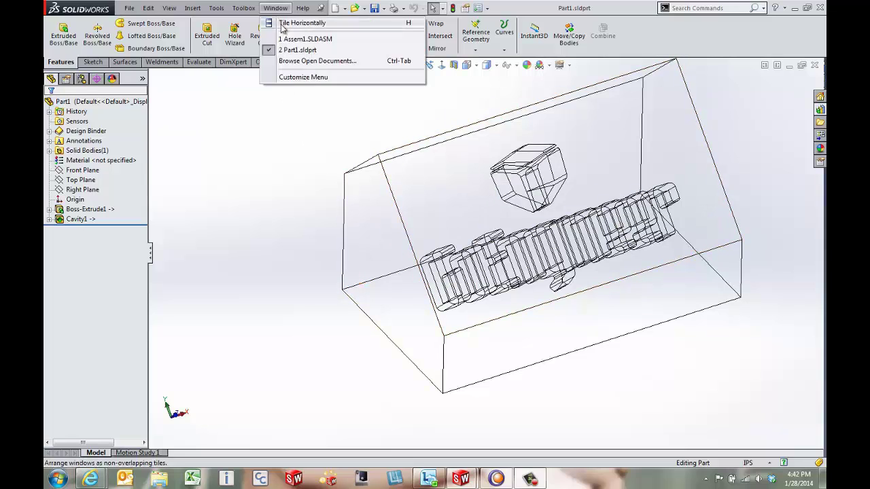
# Return to Assem1, review the STL export options under Save As, then cancel without saving
pyautogui.click(306, 37)
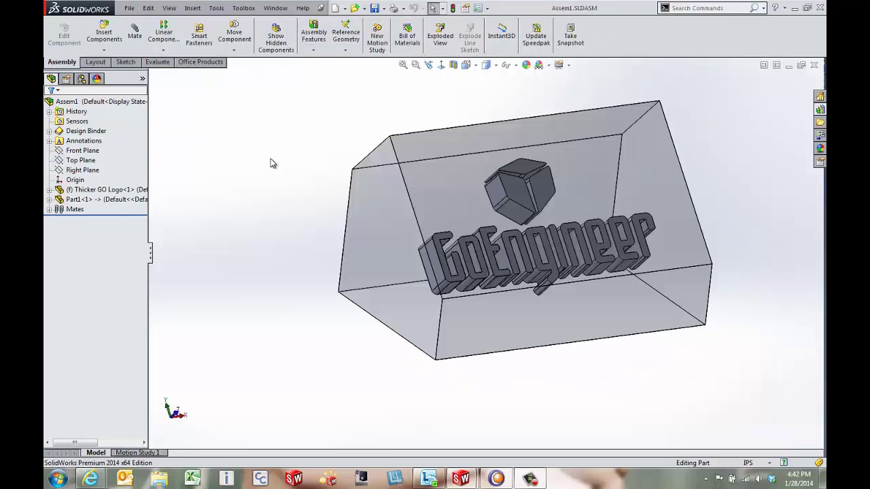
pyautogui.click(129, 8)
pyautogui.click(170, 109)
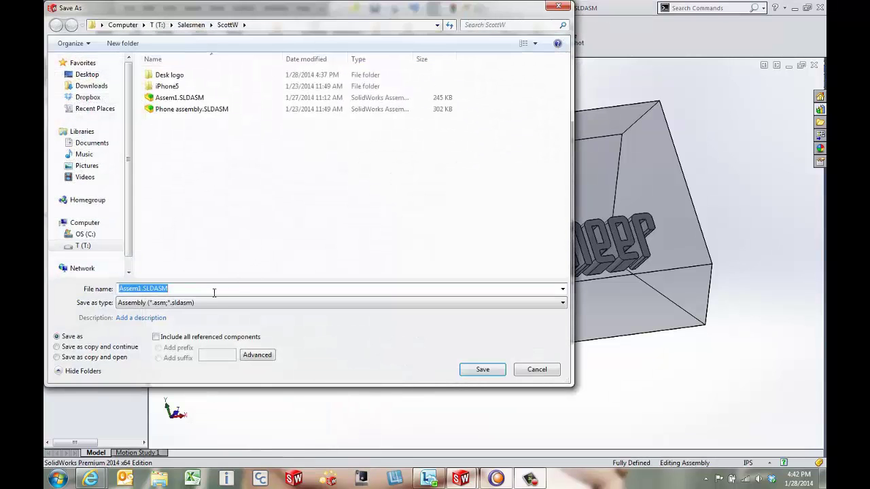
pyautogui.click(207, 303)
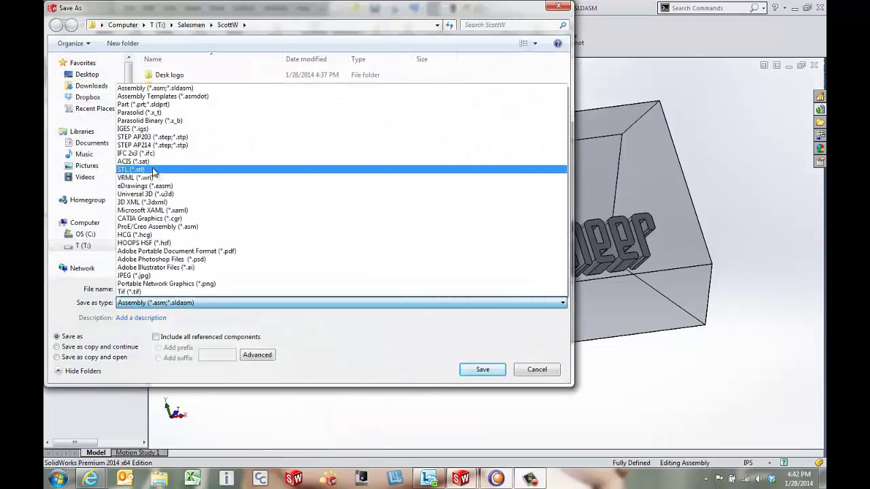
pyautogui.click(158, 170)
pyautogui.click(153, 366)
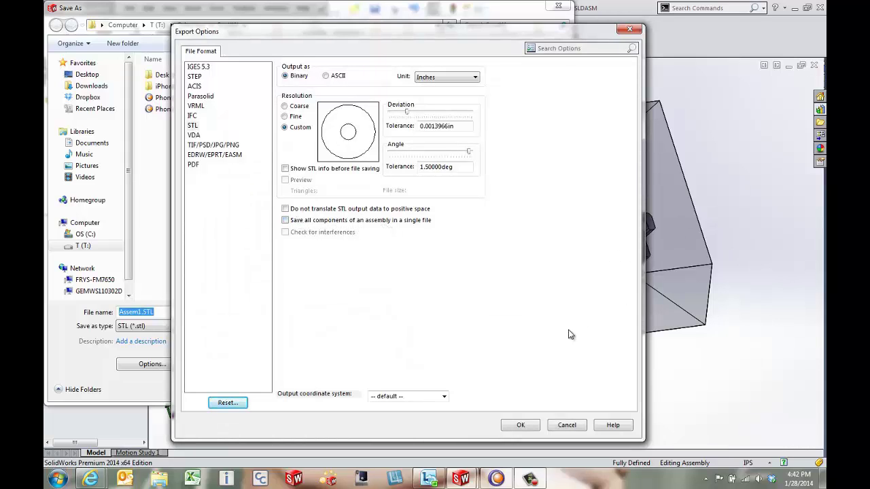
pyautogui.click(567, 426)
pyautogui.click(532, 386)
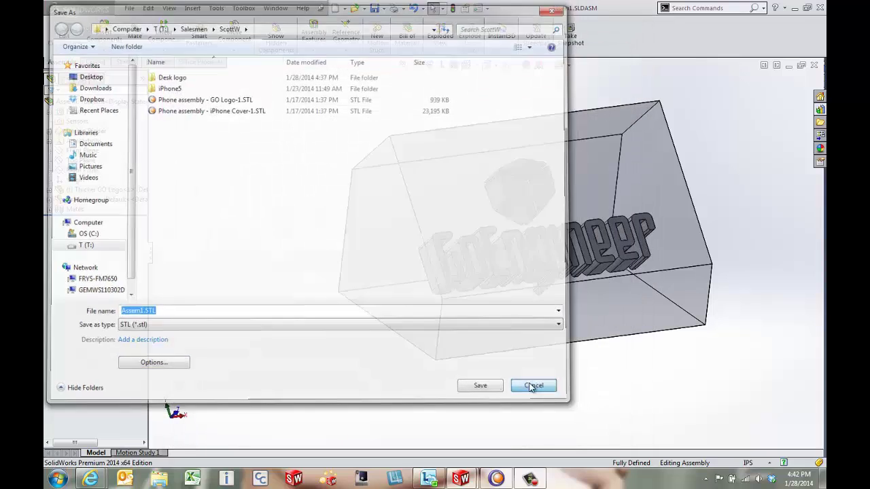
# Insert Assem1 - Part1-1.STL and Thicker GO Logo STL onto the tray as one assembly
pyautogui.click(496, 480)
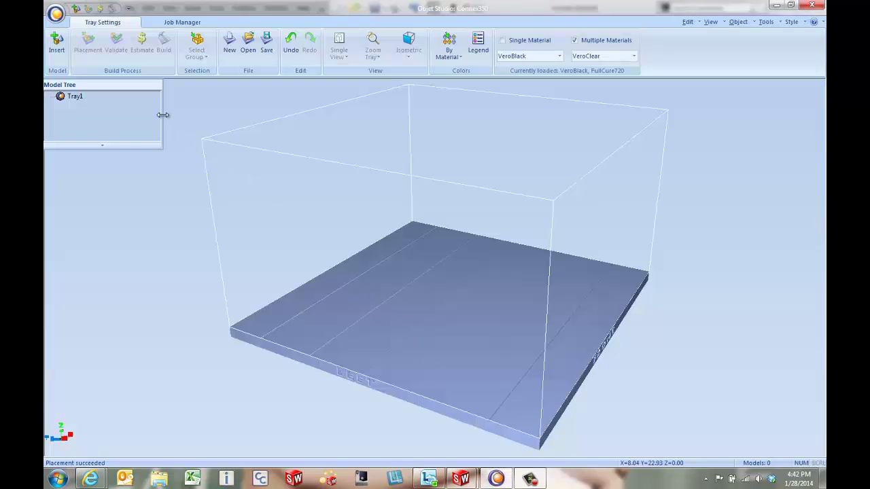
pyautogui.click(56, 44)
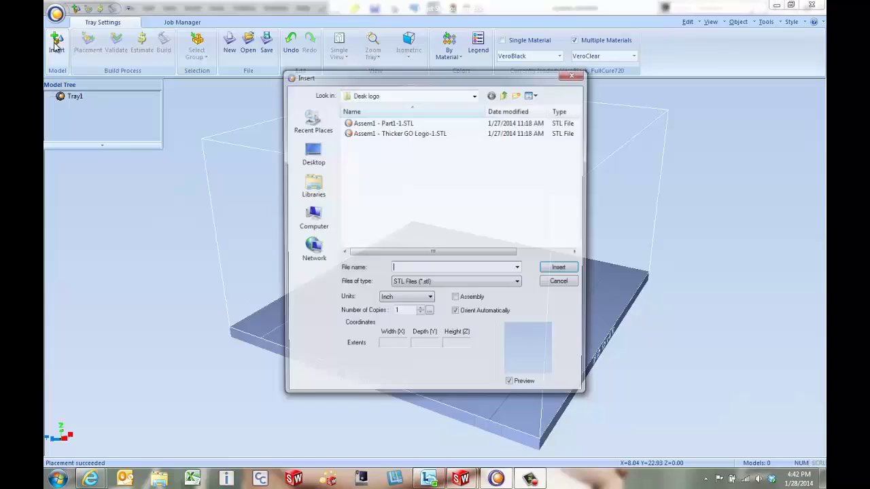
pyautogui.click(360, 124)
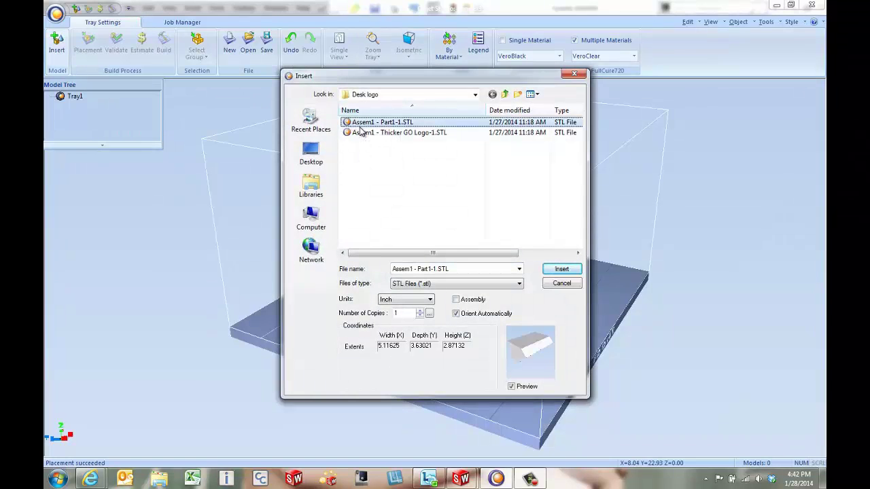
pyautogui.keyDown('ctrl'); pyautogui.click(362, 133); pyautogui.keyUp('ctrl')
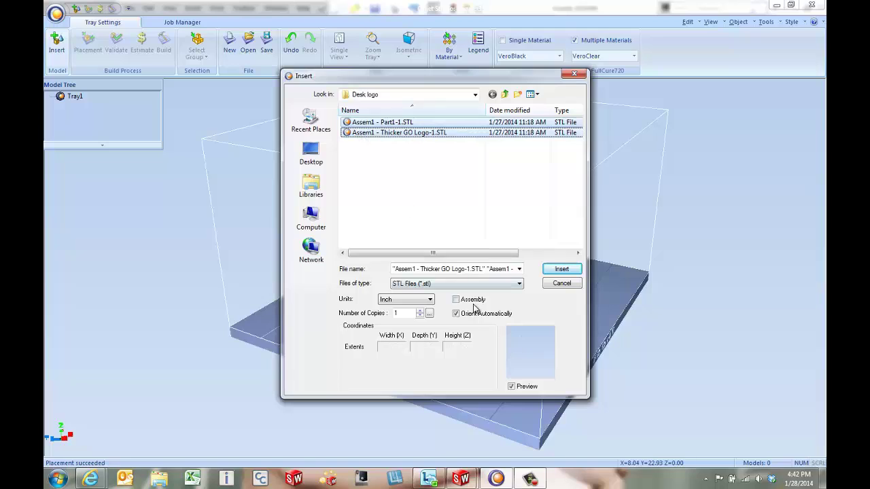
pyautogui.click(456, 300)
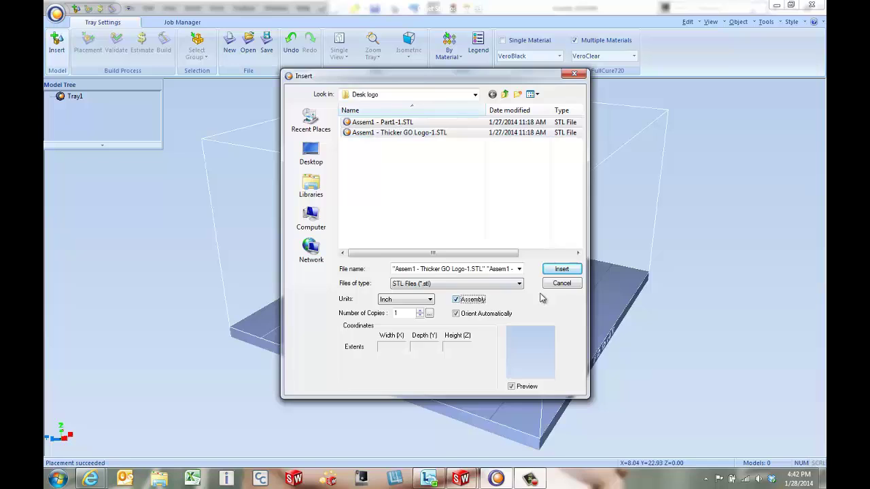
pyautogui.click(561, 269)
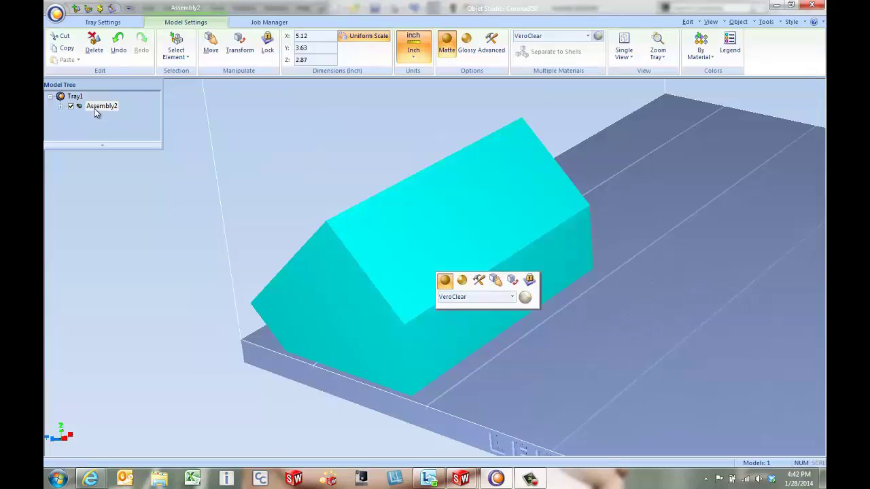
# Apply a glossy finish and assign VeroBlack to the Thicker GO Logo part, leaving the block VeroClear
pyautogui.click(462, 281)
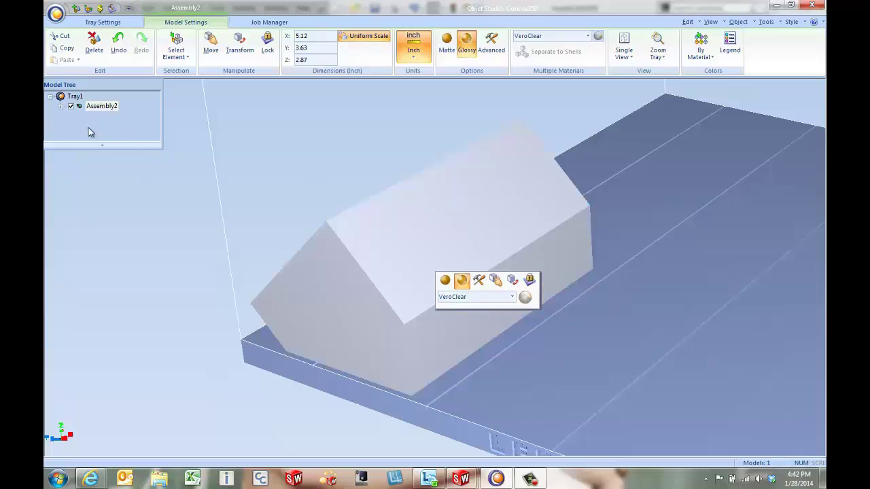
pyautogui.click(63, 109)
pyautogui.click(61, 107)
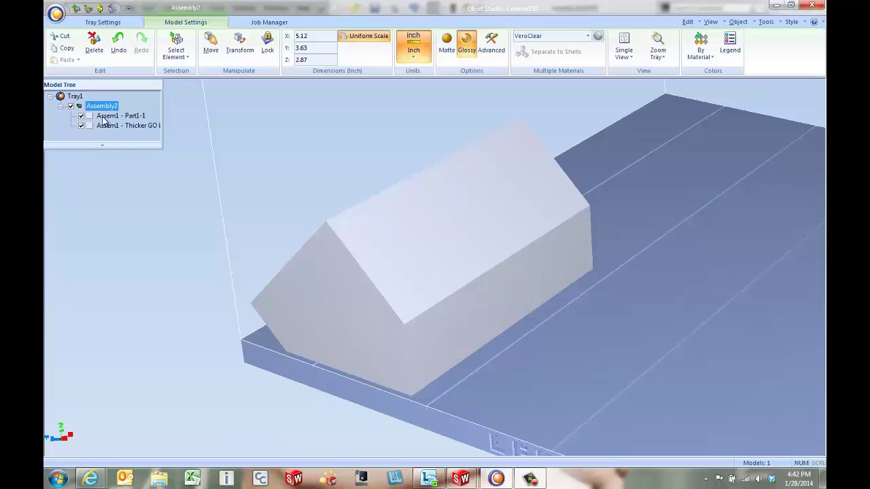
pyautogui.click(106, 118)
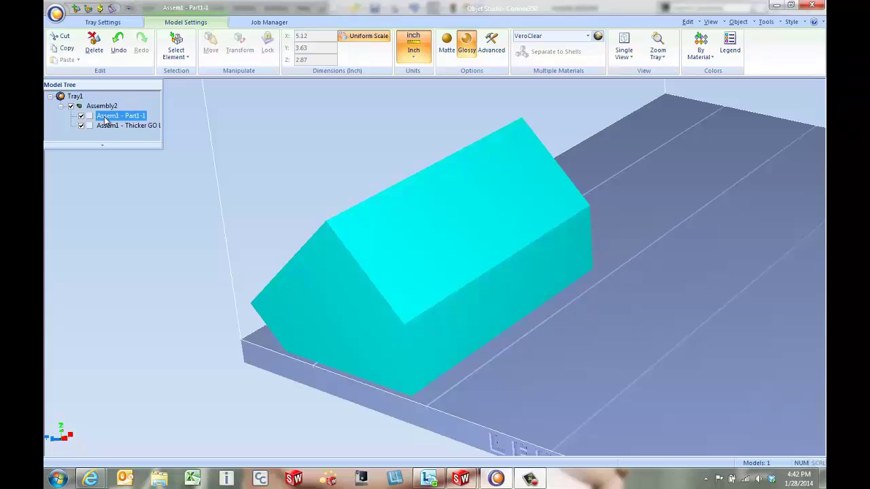
pyautogui.click(108, 126)
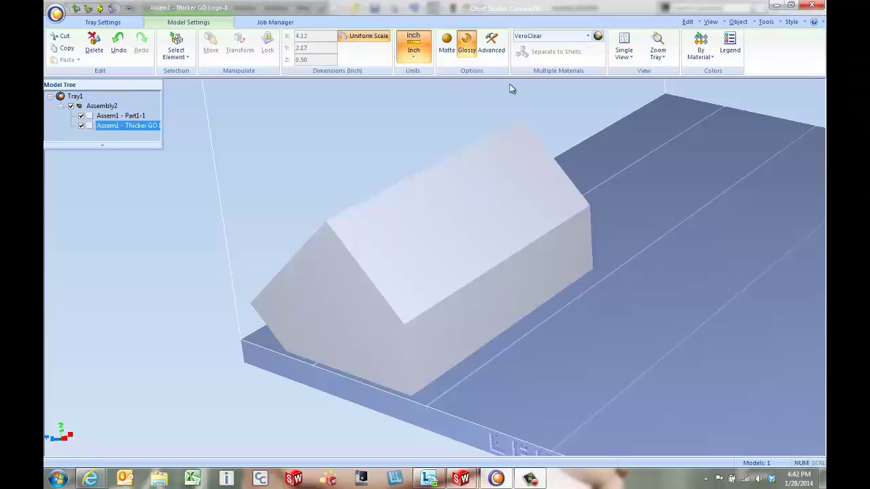
pyautogui.click(587, 36)
pyautogui.click(551, 63)
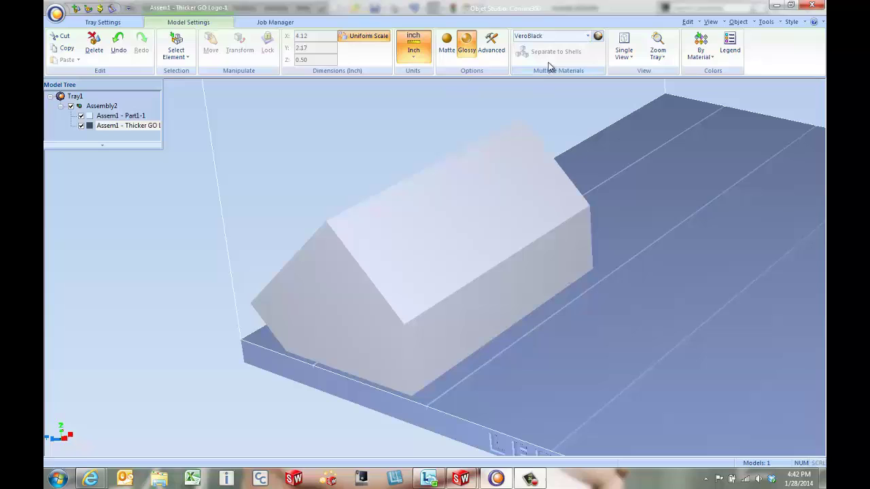
pyautogui.click(251, 143)
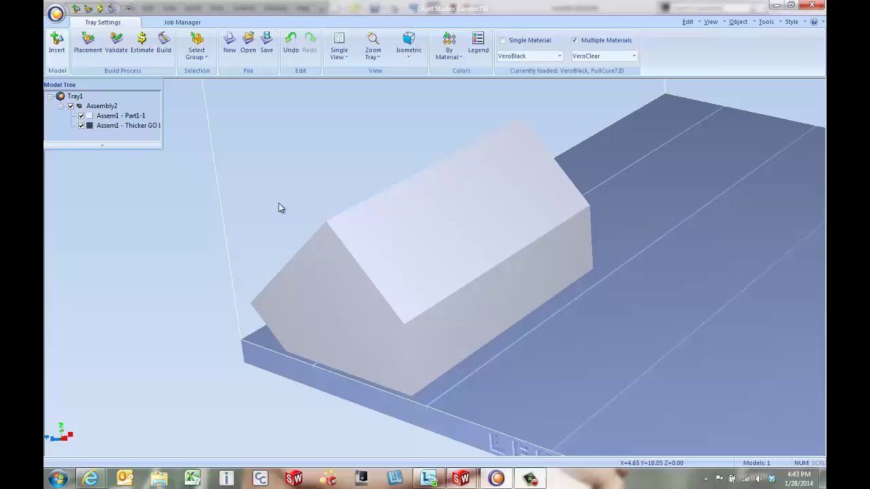
# With Select Plane, pick the block's face and use Align Bottom to lay it on the tray
pyautogui.click(198, 57)
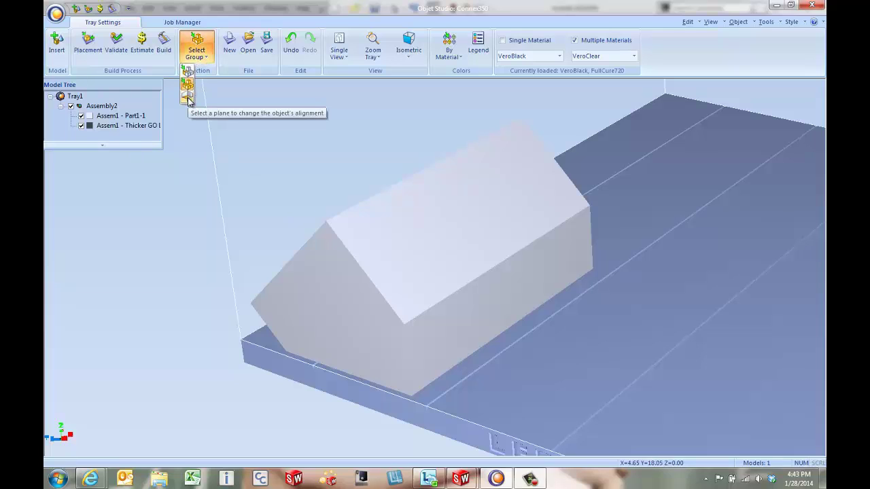
pyautogui.click(187, 97)
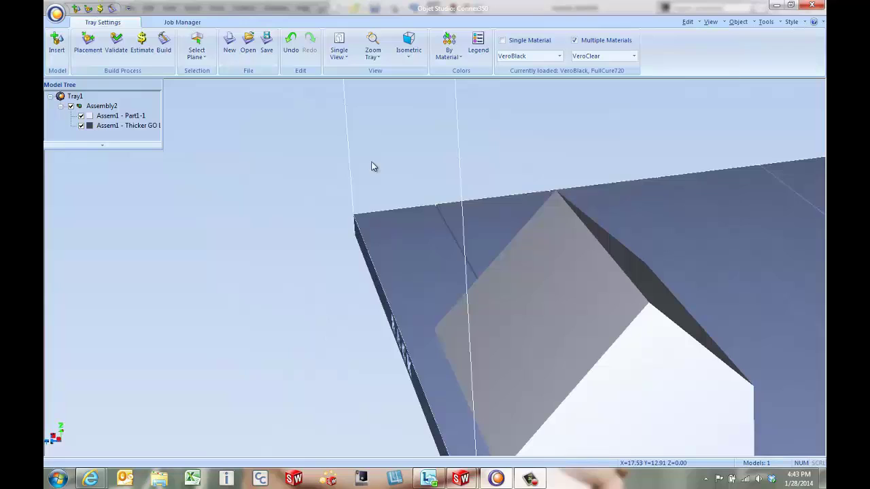
pyautogui.press('alt')
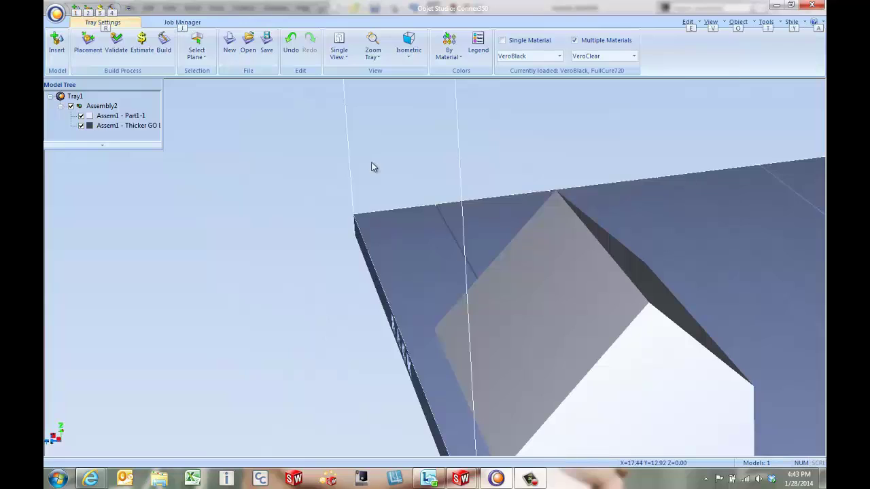
pyautogui.click(536, 280)
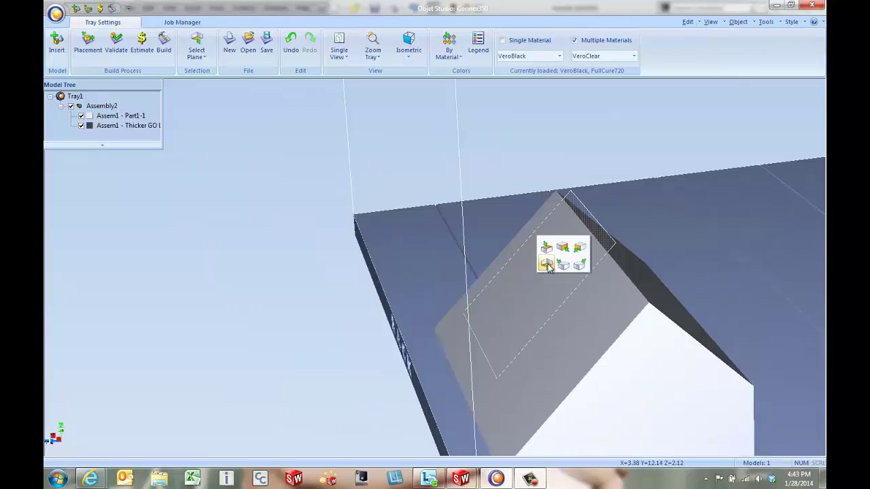
pyautogui.click(547, 265)
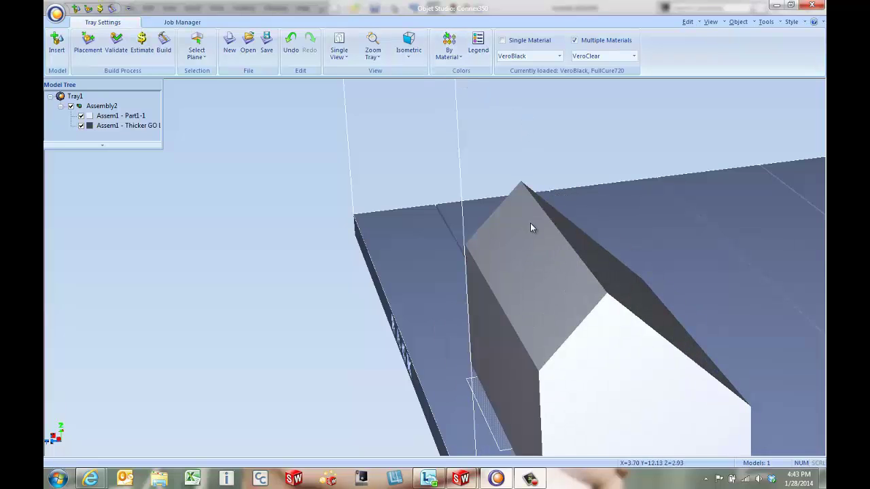
pyautogui.keyDown('alt'); pyautogui.moveTo(531, 228); pyautogui.dragTo(454, 225); pyautogui.keyUp('alt')
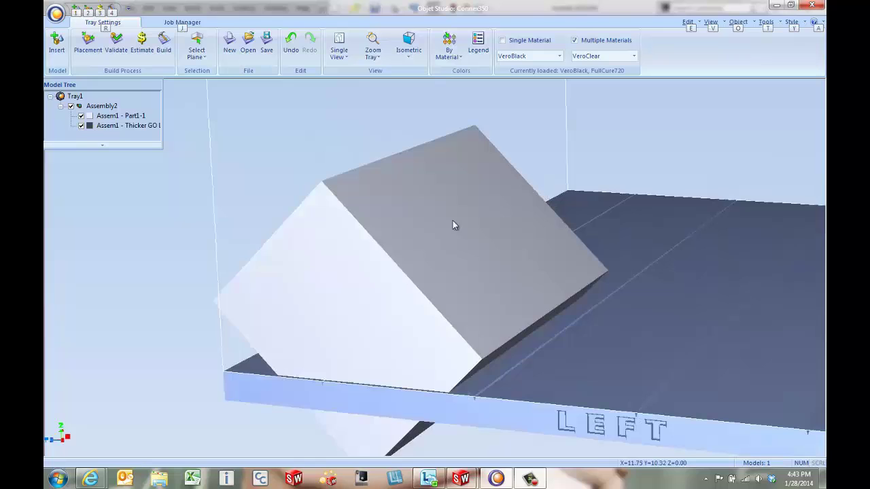
pyautogui.click(710, 22)
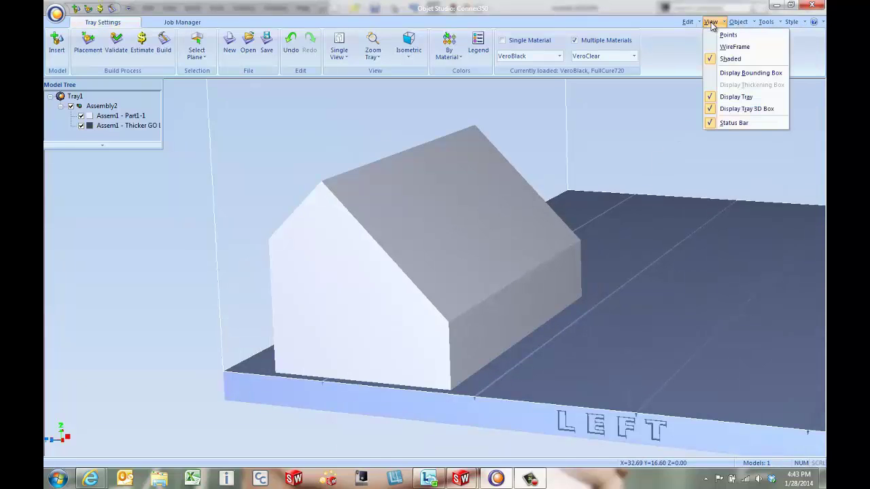
pyautogui.click(724, 48)
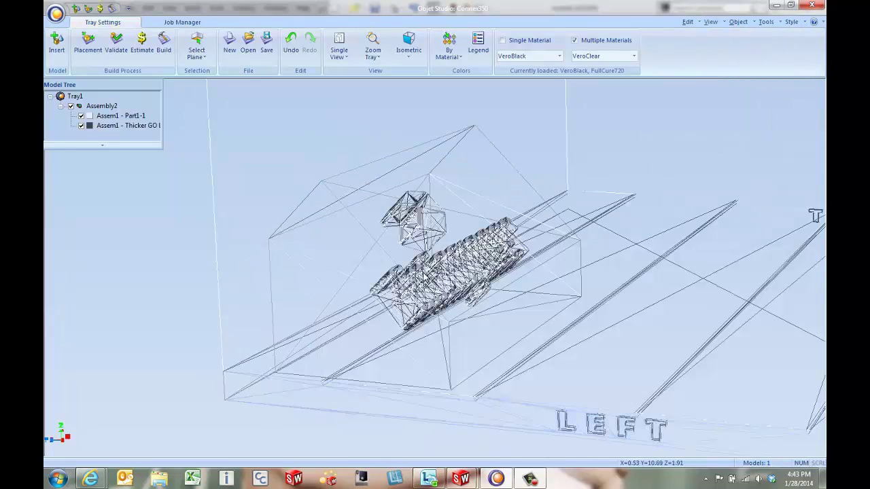
pyautogui.keyDown('alt'); pyautogui.moveTo(470, 291); pyautogui.dragTo(313, 268); pyautogui.keyUp('alt')
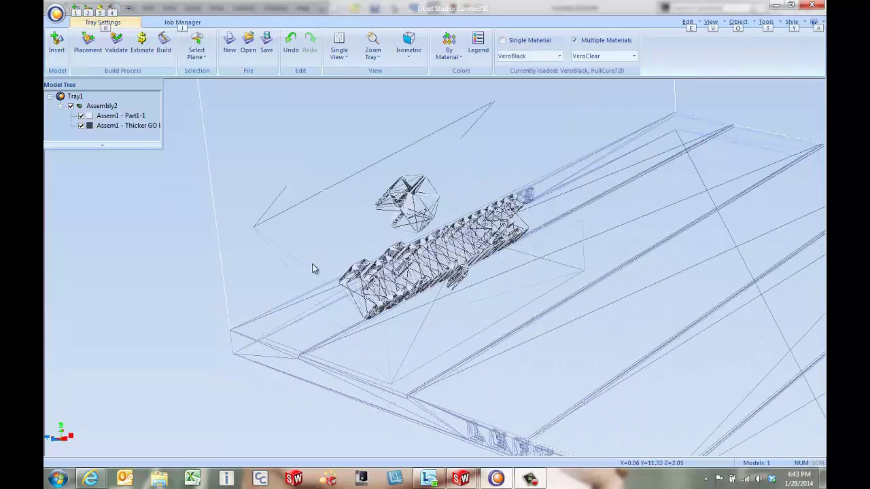
pyautogui.click(711, 22)
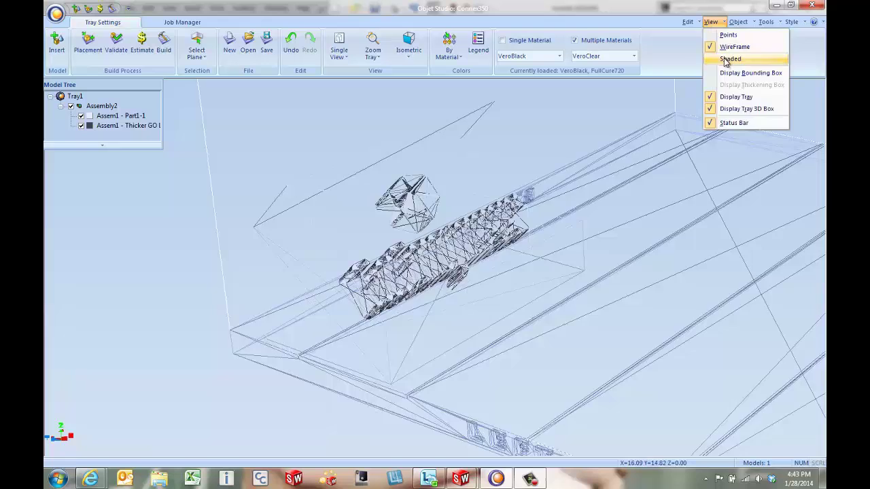
pyautogui.click(726, 60)
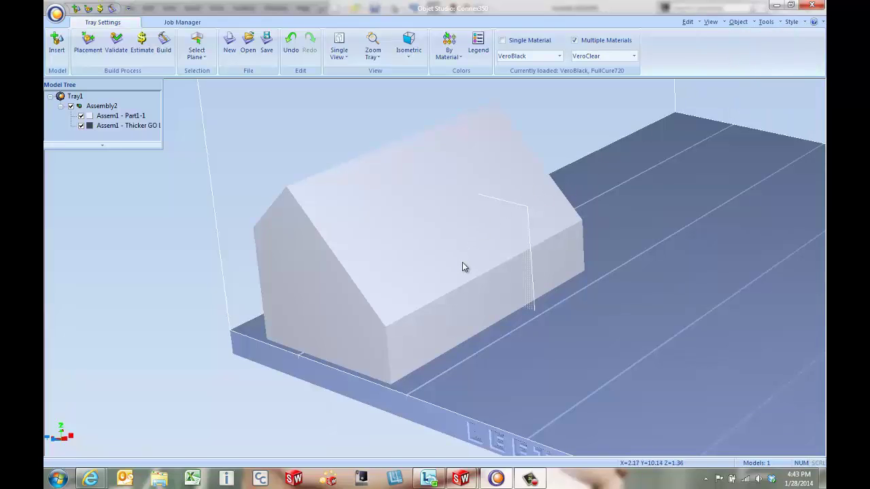
pyautogui.moveTo(572, 269); pyautogui.dragTo(595, 266, button='middle')
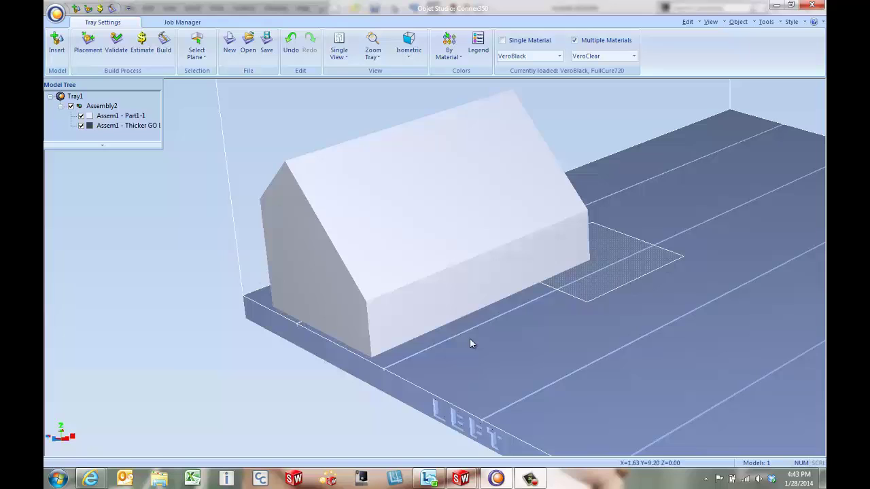
# Select the whole logo block model and lock its orientation
pyautogui.click(197, 49)
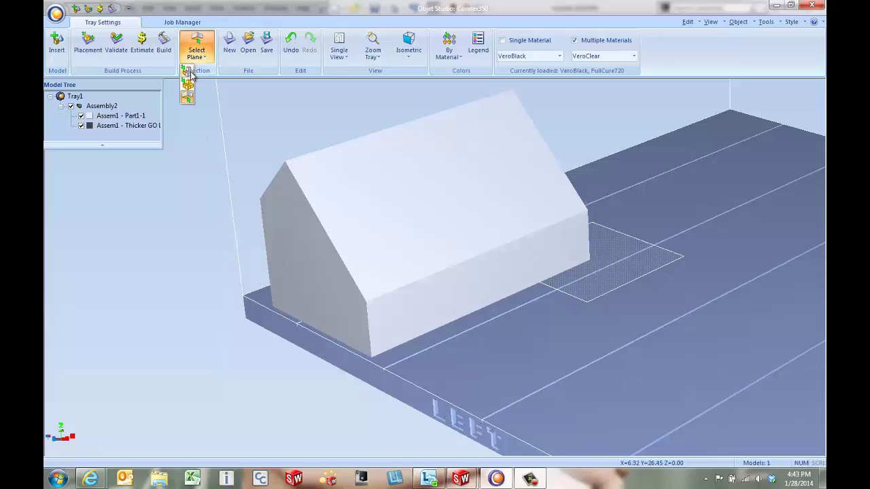
pyautogui.click(188, 85)
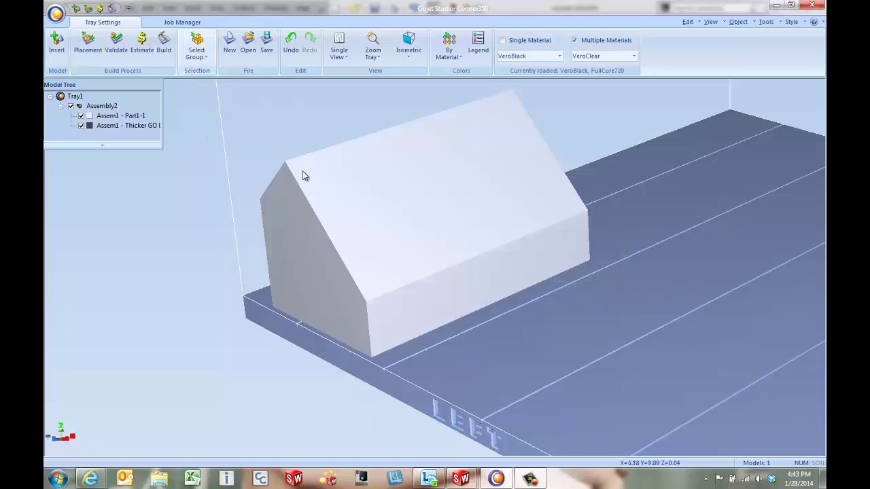
pyautogui.click(330, 180)
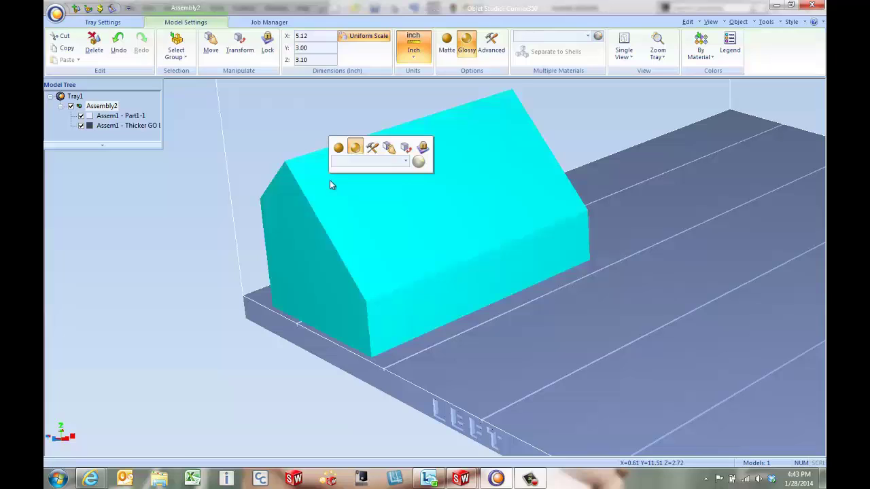
pyautogui.click(423, 148)
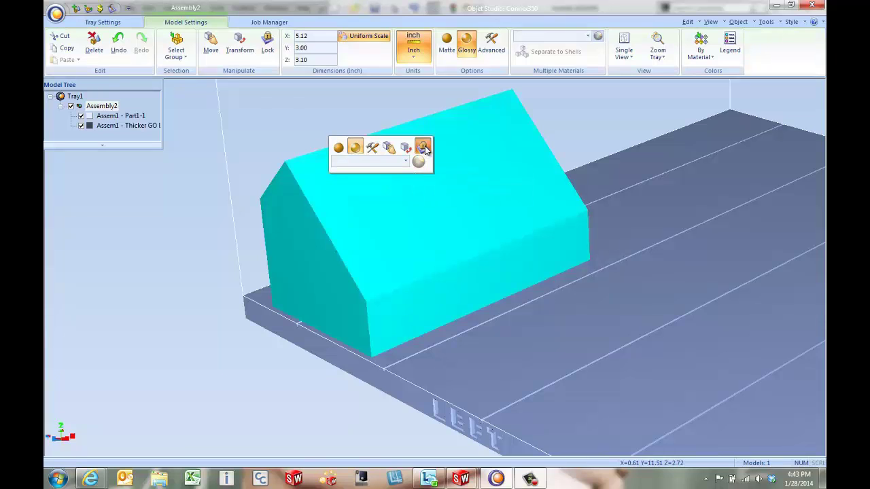
pyautogui.click(119, 25)
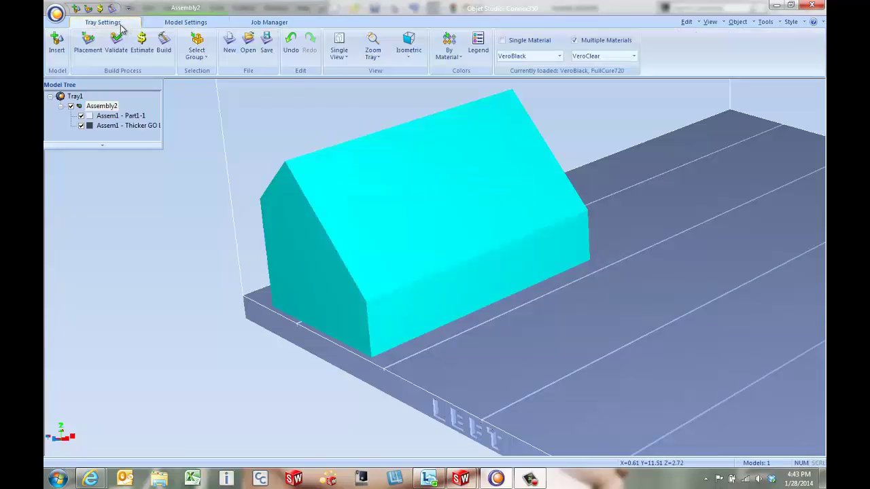
# Auto-place the block, validate the tray, and dismiss the unclosed contours warning
pyautogui.click(88, 44)
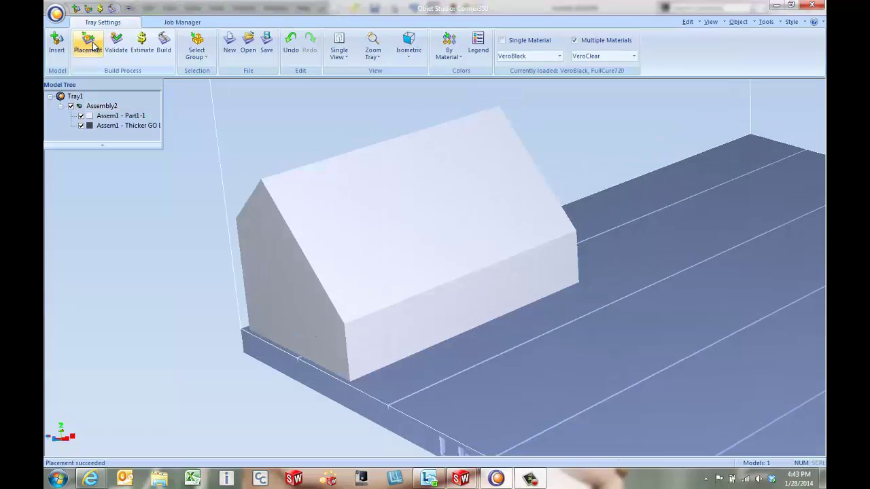
pyautogui.click(116, 44)
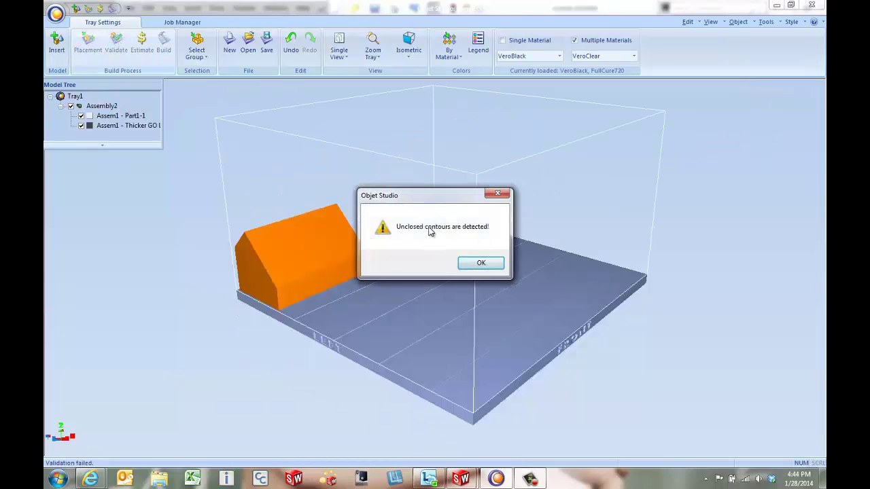
pyautogui.moveTo(429, 204); pyautogui.dragTo(443, 153)
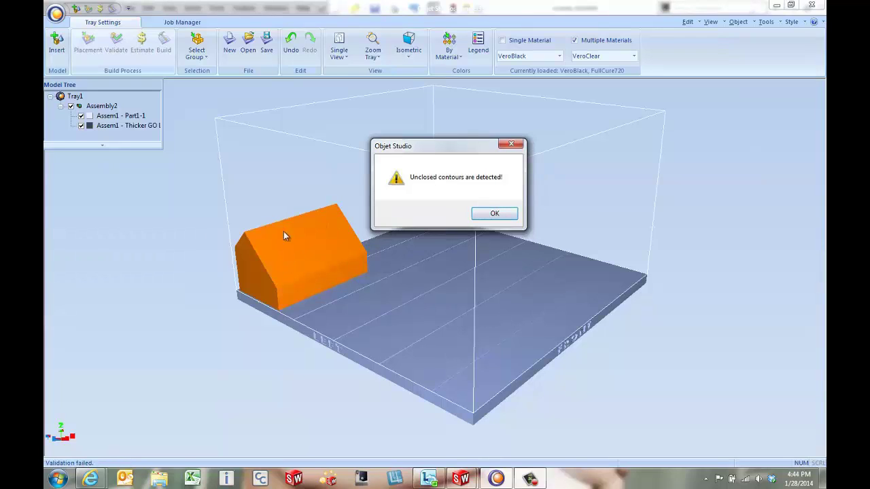
pyautogui.click(494, 214)
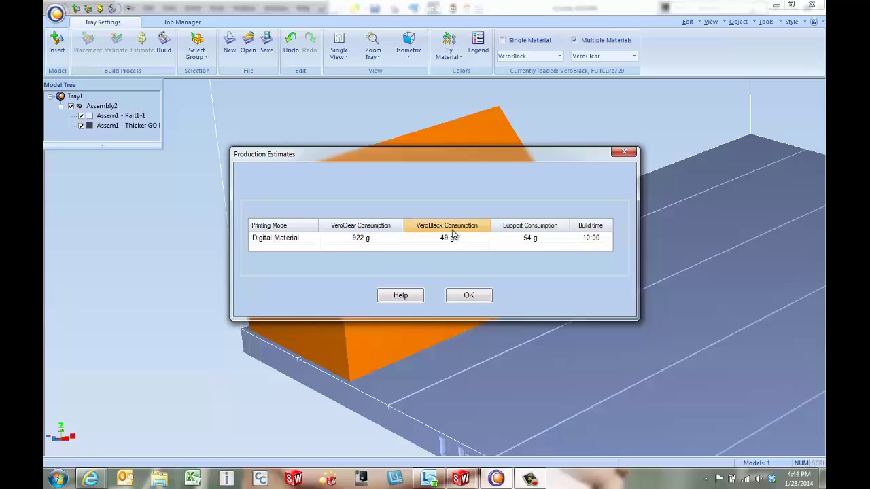
# Dismiss the production estimates and start the Build to the Connex printer
pyautogui.click(458, 296)
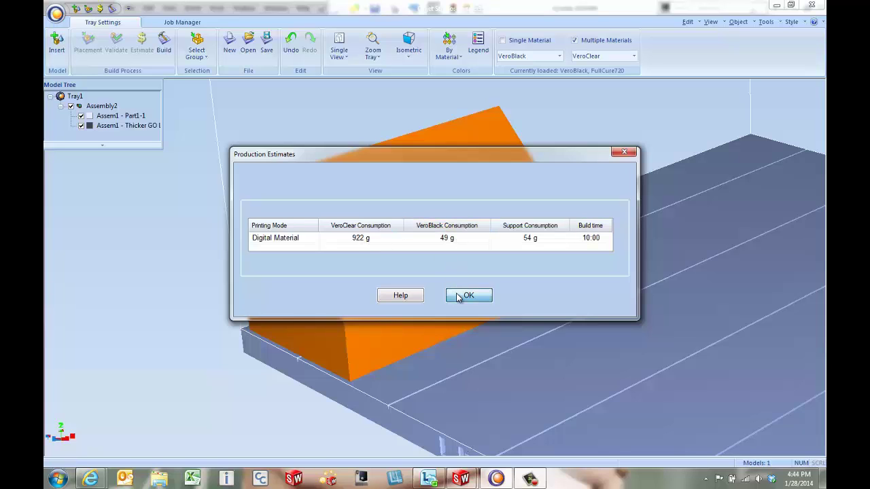
pyautogui.click(163, 51)
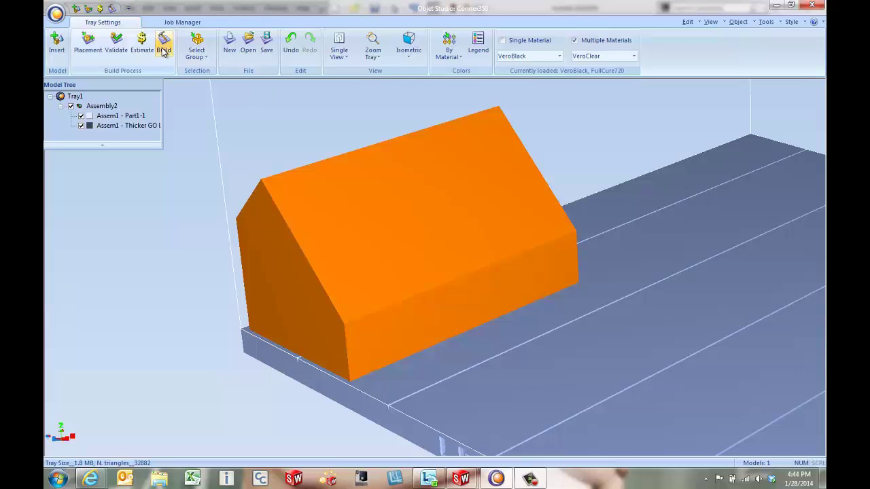